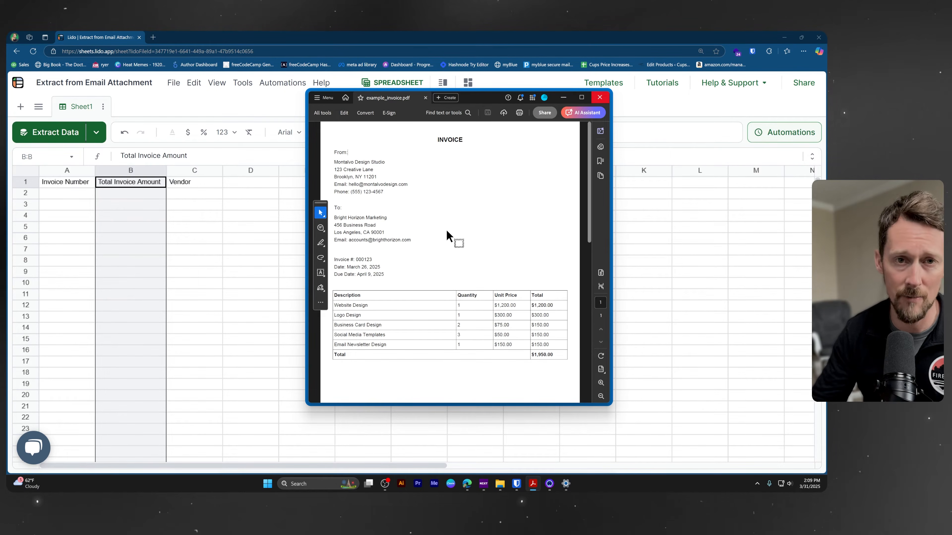
Review the example_invoice.pdf attachment of the Sample Invoice email in Gmail, closing the separate PDF viewer window and the attachment preview.
left_click(167, 37)
left_click_drag(166, 36, 210, 36)
mouse_move(166, 352)
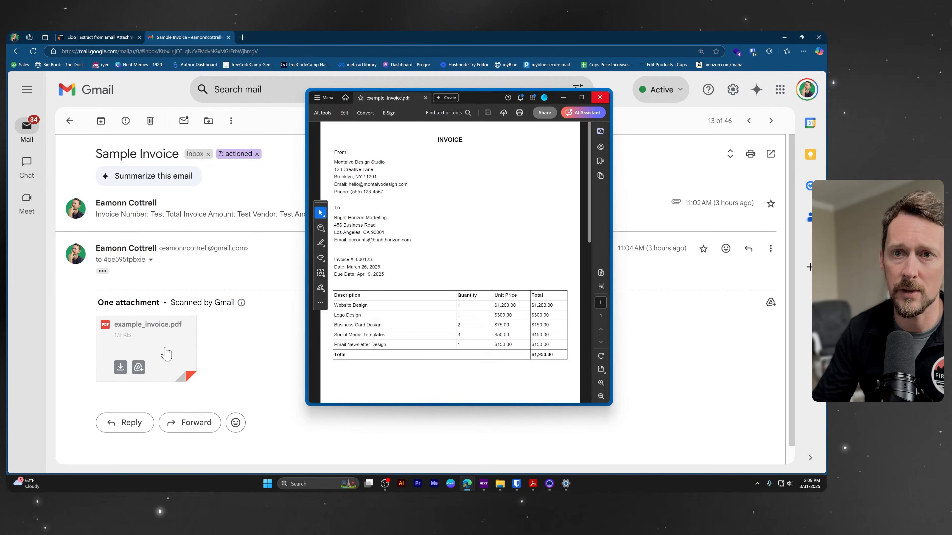
left_click(136, 339)
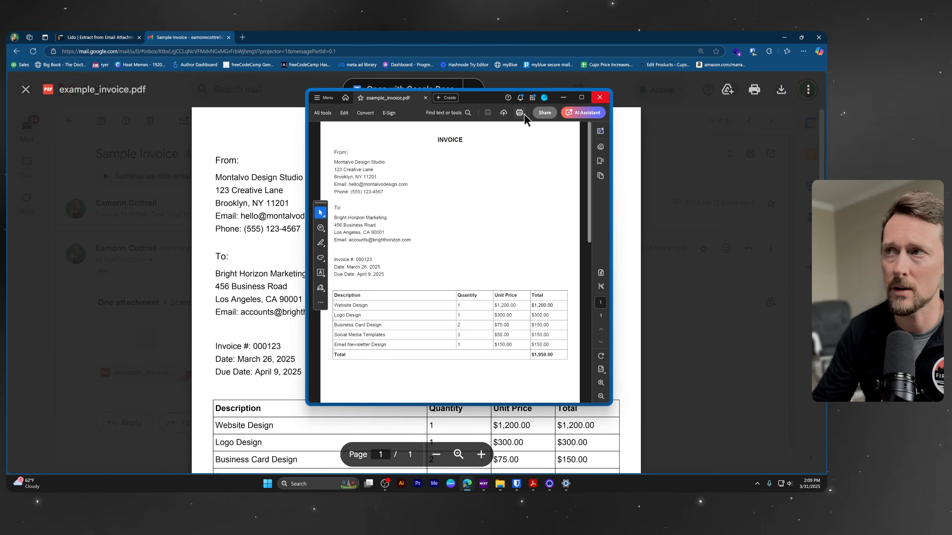
left_click(599, 97)
scroll(398, 199, "down", 5)
scroll(164, 206, "up", 1)
left_click(157, 304)
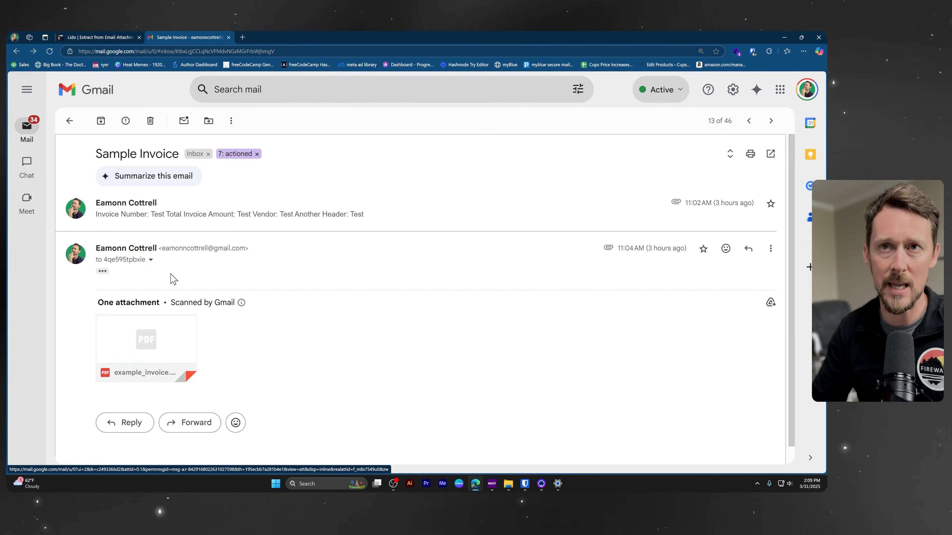
Switch to the Lido spreadsheet, open the Data Extractor and choose Email as the extraction source.
left_click(81, 35)
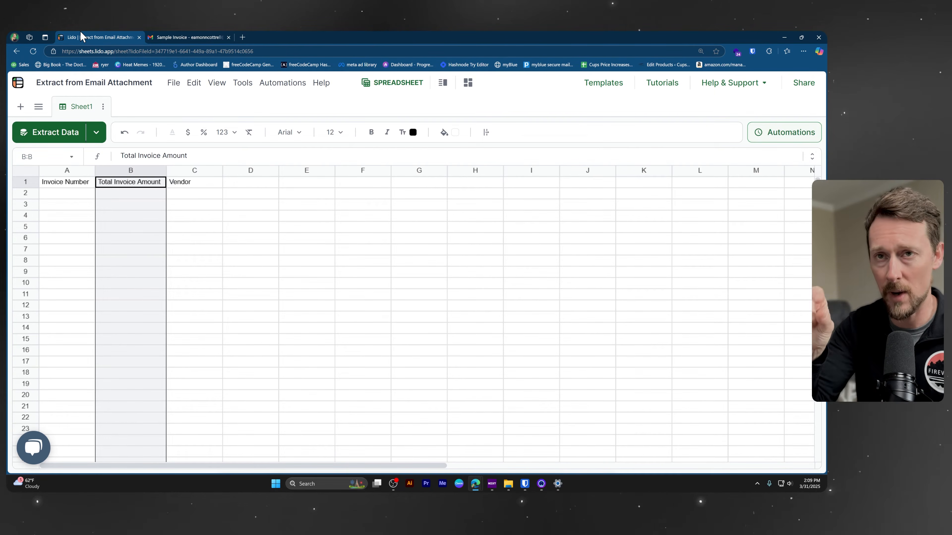
left_click(142, 239)
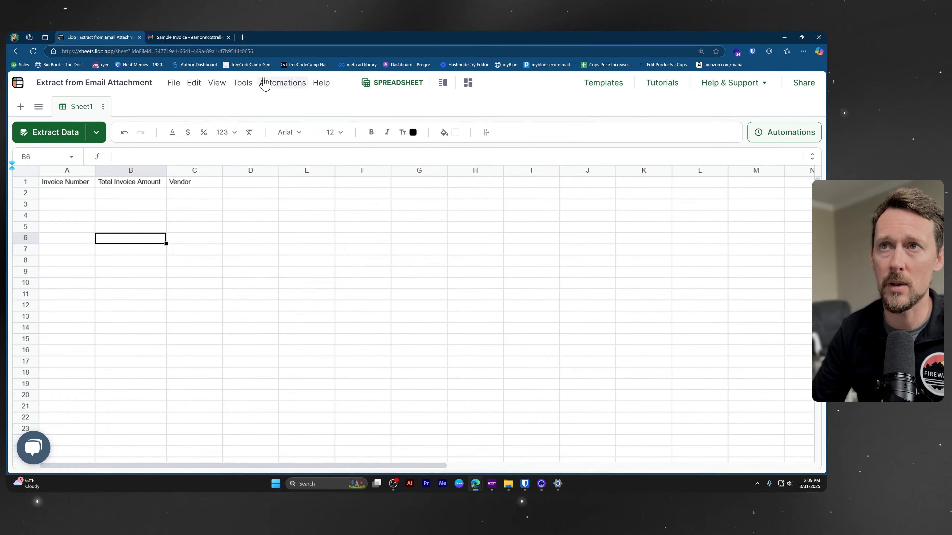
left_click(241, 87)
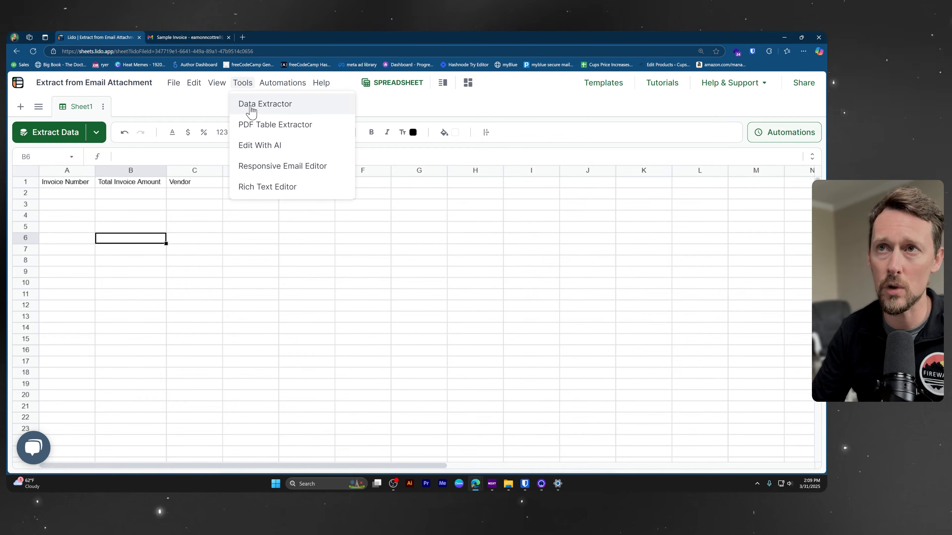
left_click(251, 104)
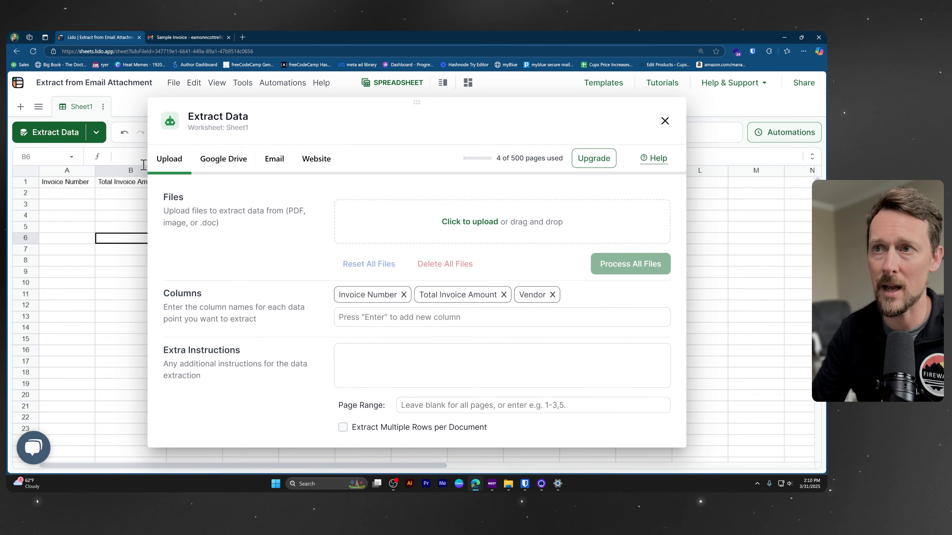
left_click(226, 165)
left_click(287, 162)
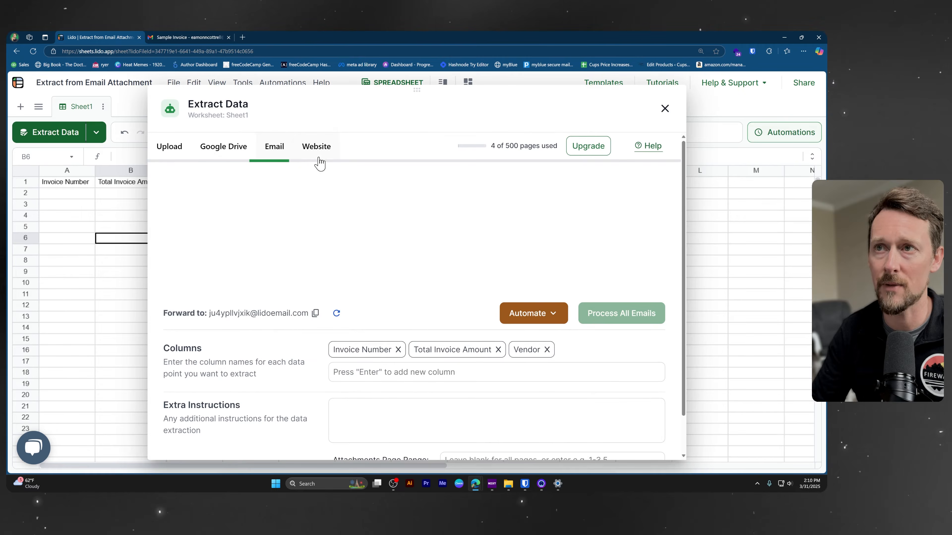
left_click(318, 159)
left_click(275, 190)
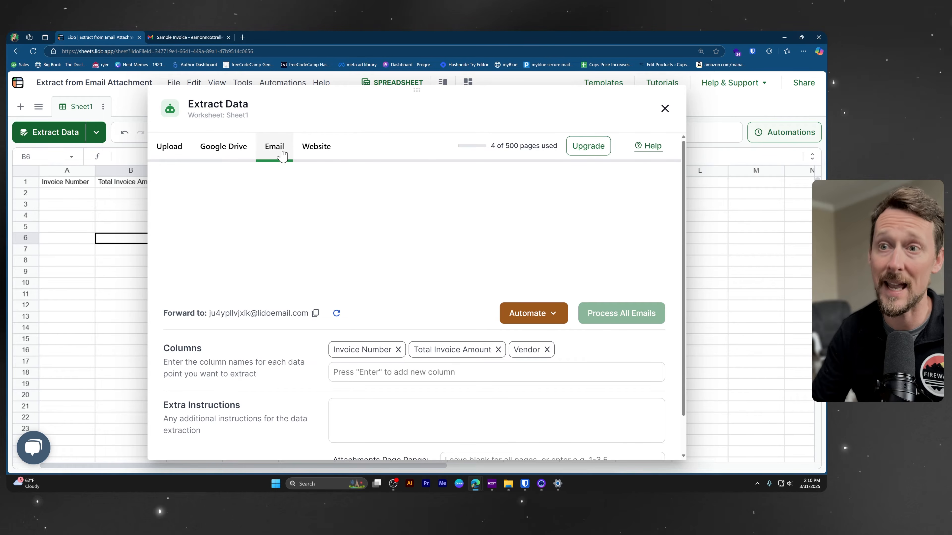
Shift the Extract Data dialog aside and copy its personal forwarding mailbox address.
mouse_move(195, 314)
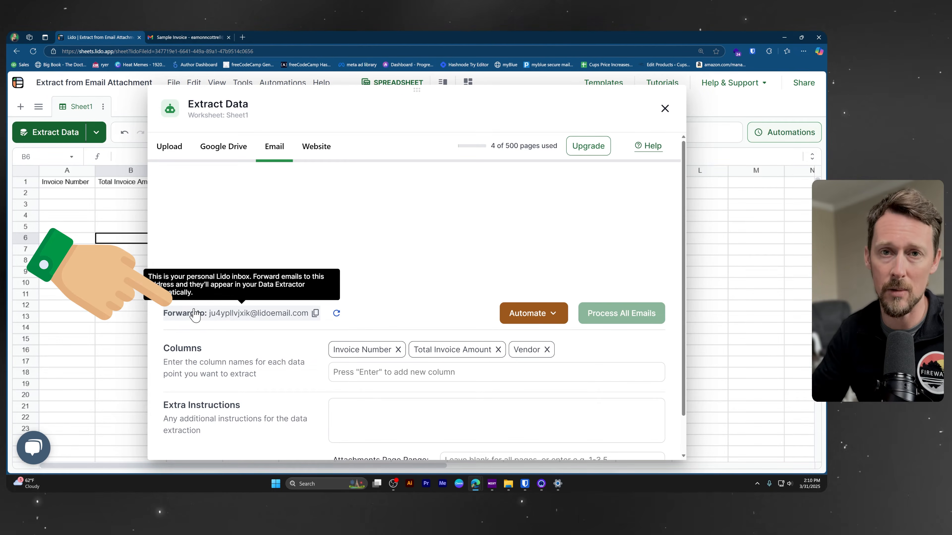
left_click(315, 313)
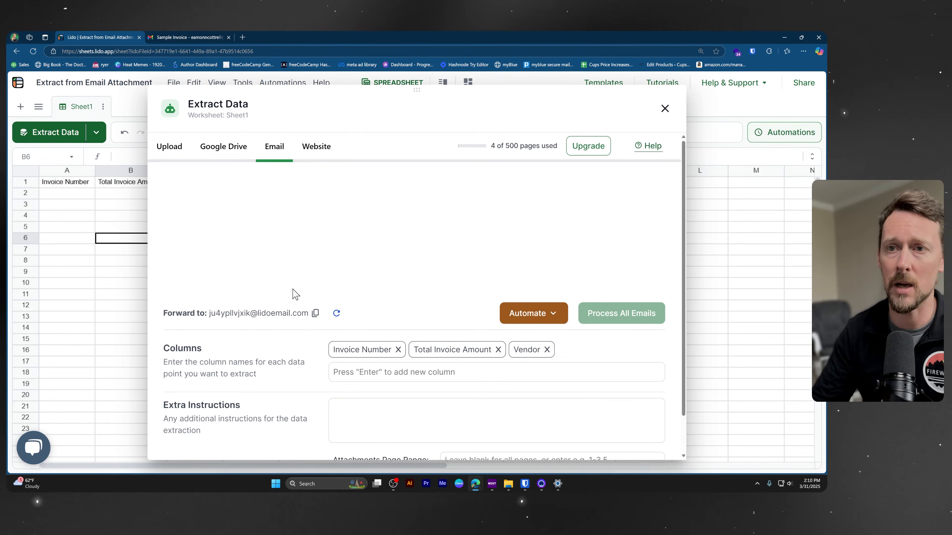
left_click_drag(414, 89, 449, 87)
left_click(349, 311)
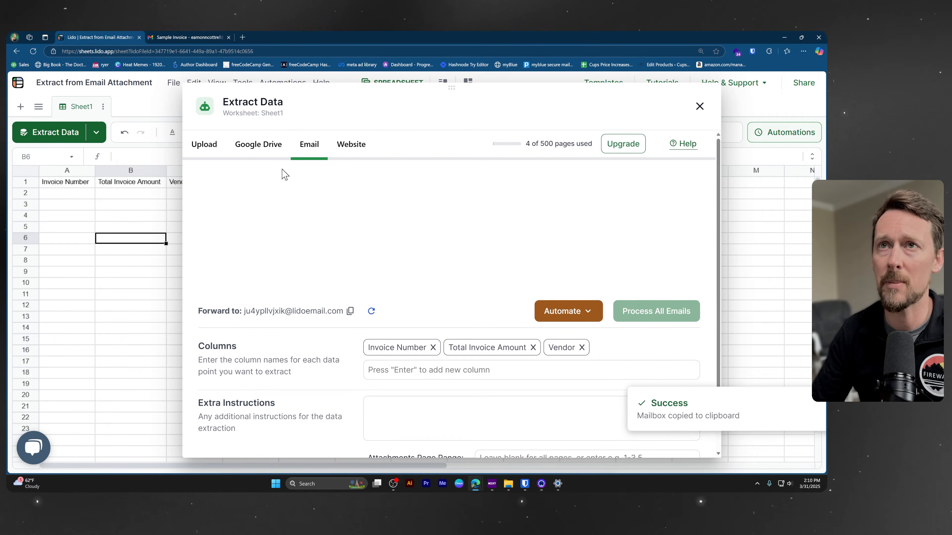
Forward the Sample Invoice email with its PDF attachment from Gmail to the copied mailbox address.
left_click(185, 37)
left_click(181, 421)
key("ctrl+v")
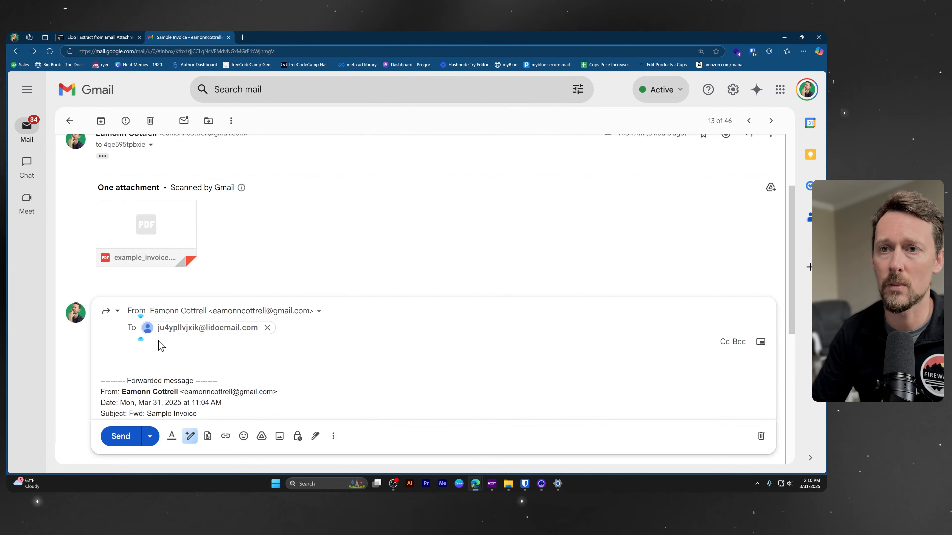
left_click(145, 355)
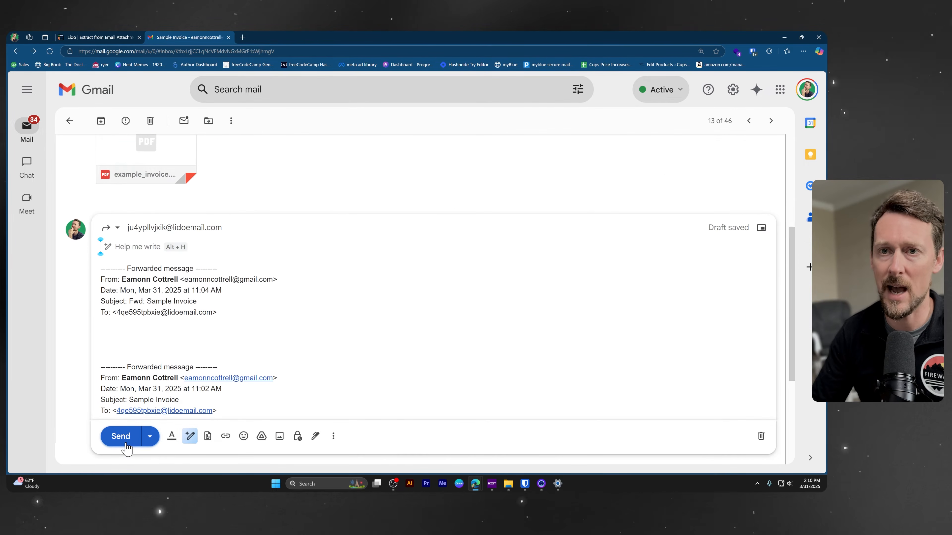
left_click(123, 437)
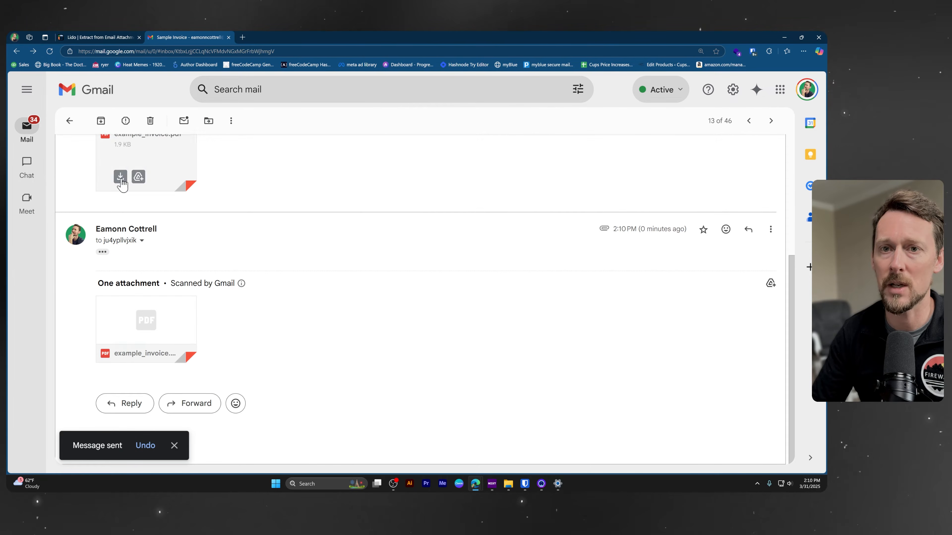
Return to Lido and move the Extract Data dialog clear of the sheet's Vendor column.
mouse_move(14, 136)
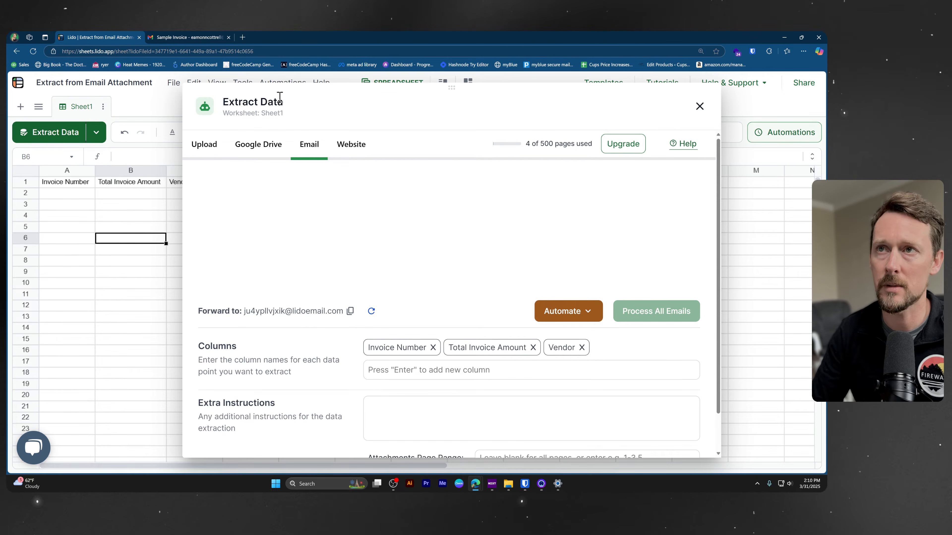
left_click_drag(286, 90, 334, 100)
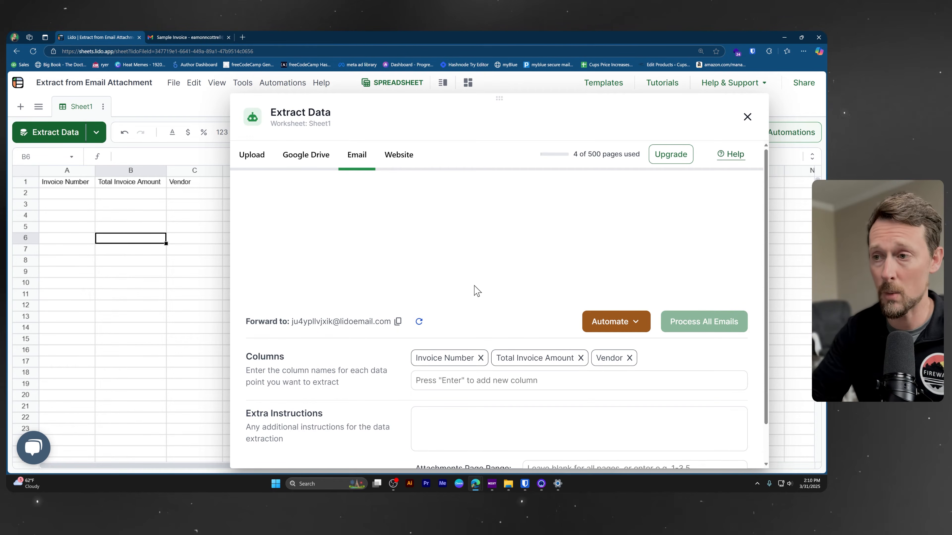
Try adding an extraction column named "new column" and remove it again.
left_click(500, 380)
type("new column")
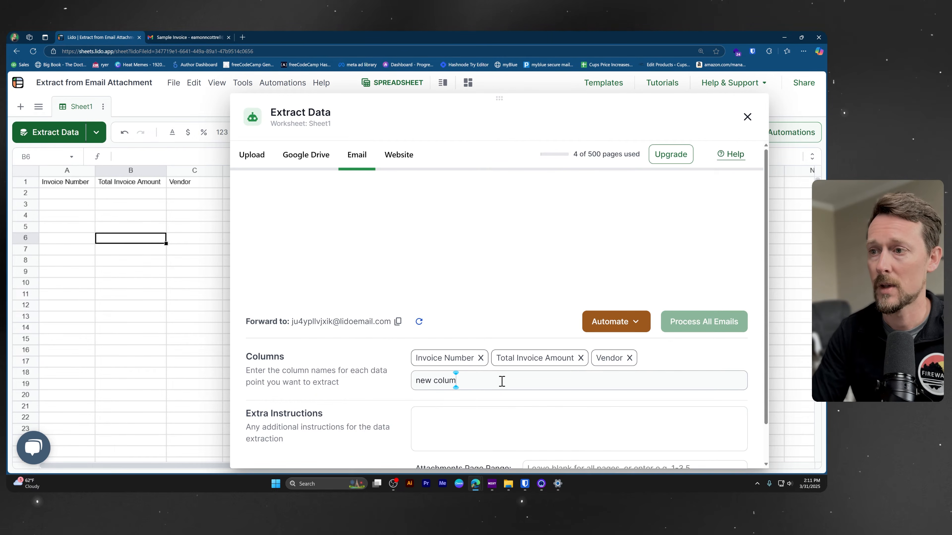
key("Return")
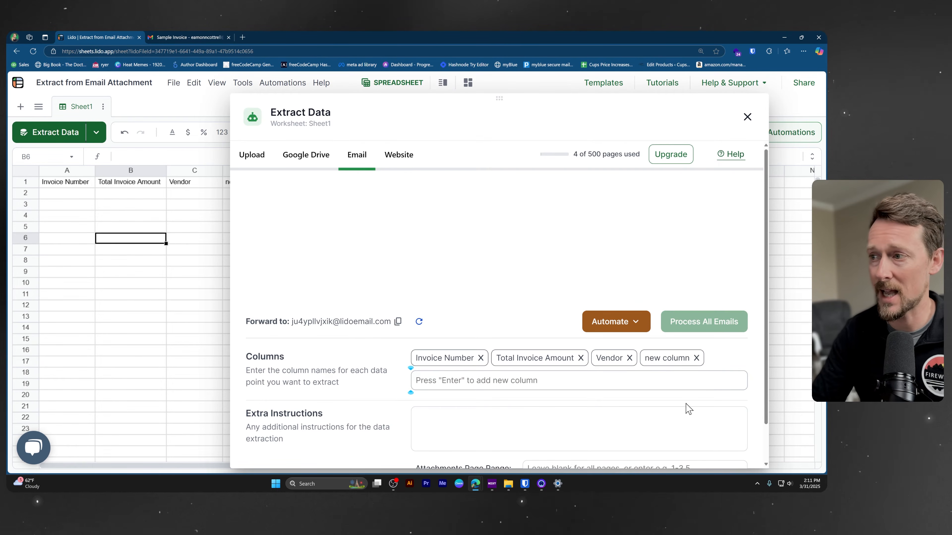
left_click_drag(654, 343, 516, 245)
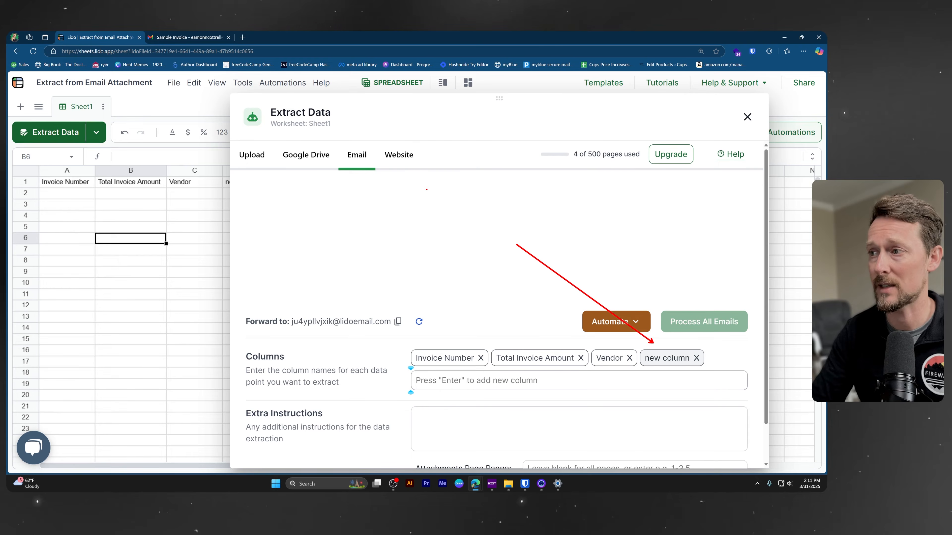
key("Escape")
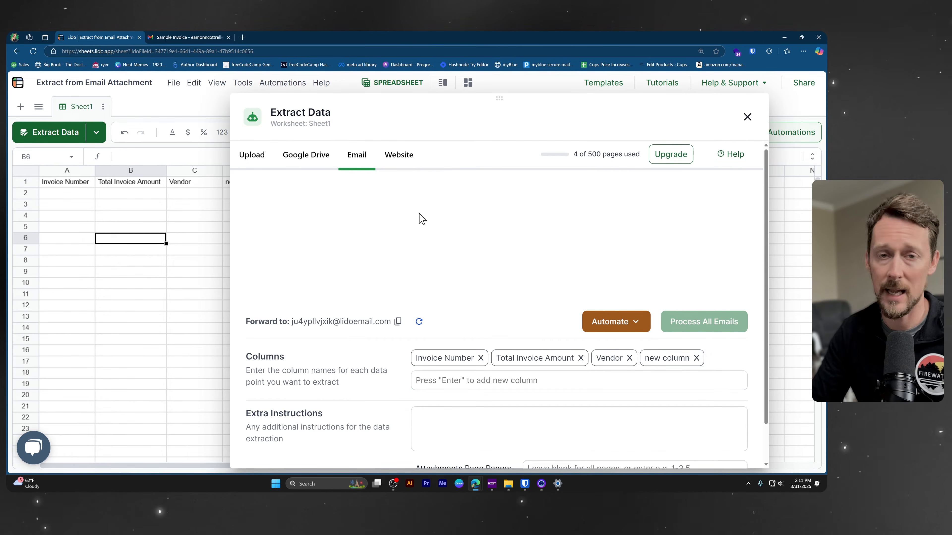
left_click(696, 358)
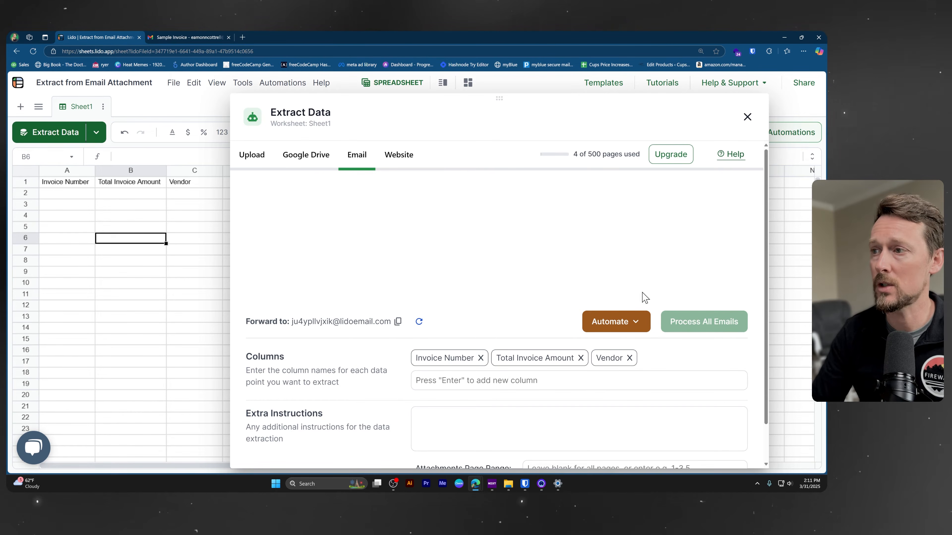
Refresh the extractor's mailbox to load the forwarded Sample Invoice email.
left_click(419, 321)
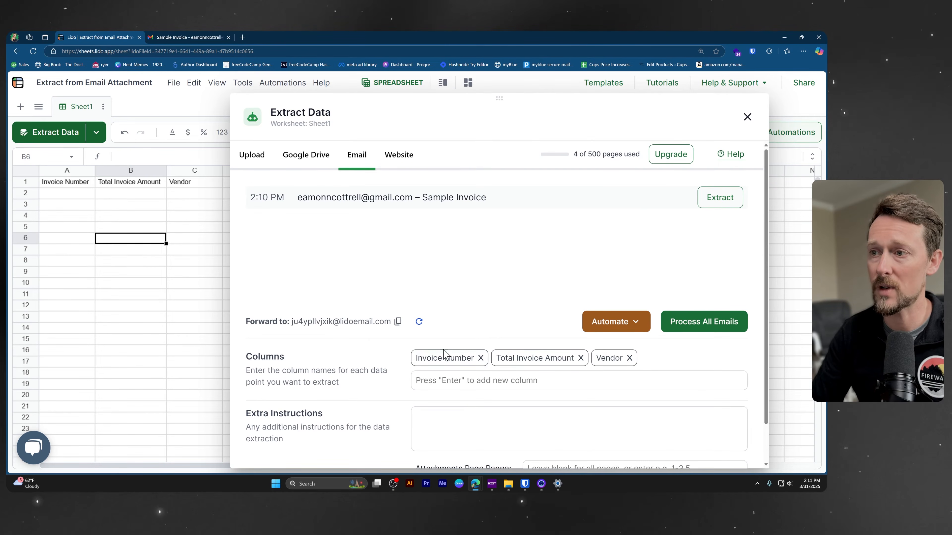
Examine the vendor name, invoice number and total in the forwarded email's example_invoice.pdf in Gmail, and close the preview.
left_click(183, 37)
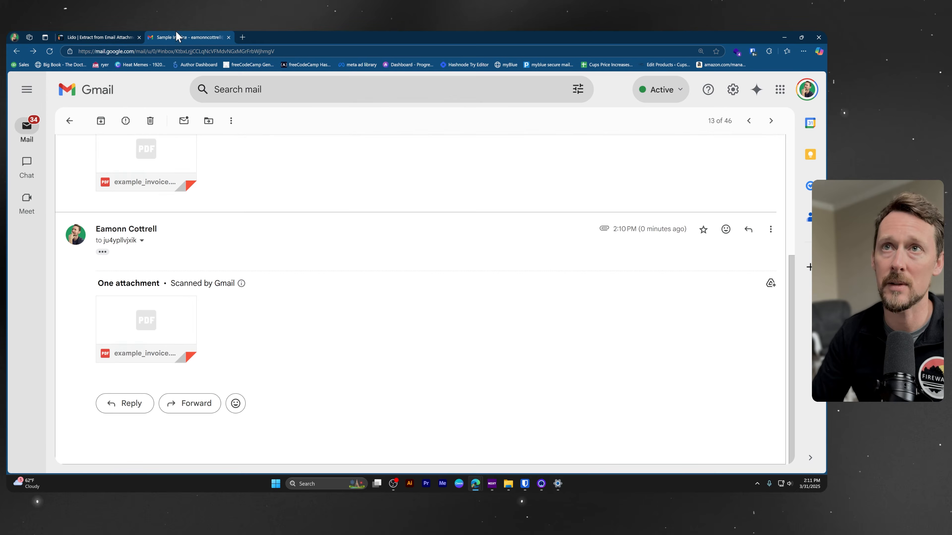
left_click(176, 309)
scroll(329, 287, "down", 2)
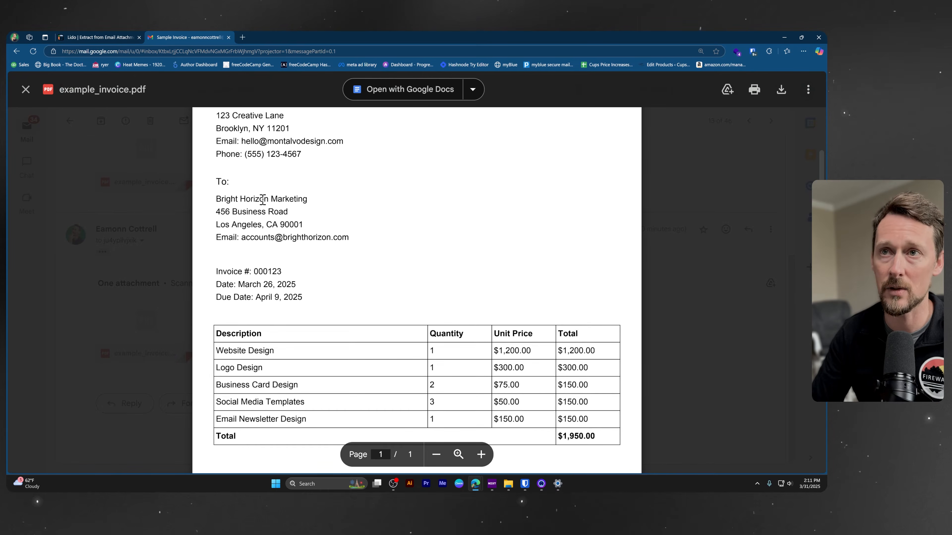
scroll(218, 173, "up", 2)
left_click_drag(216, 178, 339, 184)
scroll(297, 334, "down", 4)
left_click_drag(554, 361, 608, 358)
left_click(169, 266)
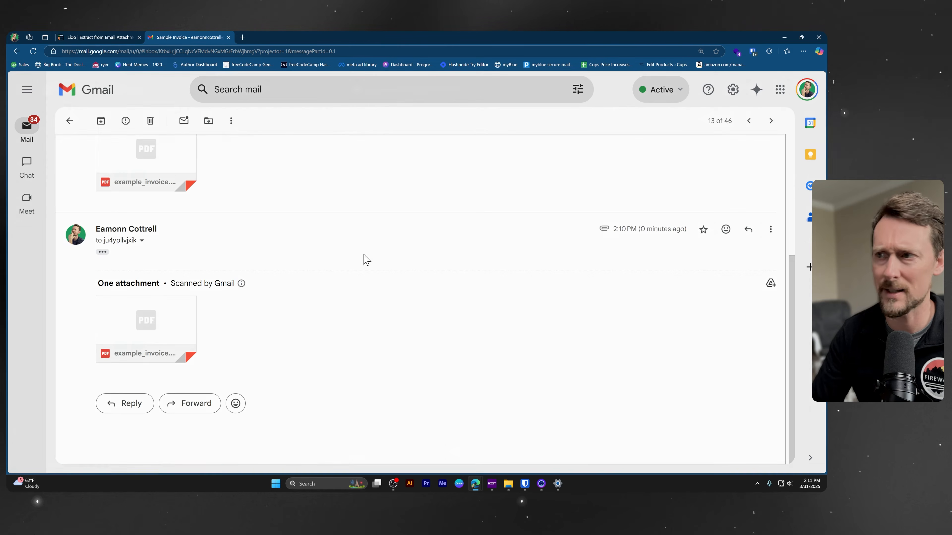
In Lido, enter the extra instructions "Extract data from the pdf attachment that corresponds to the above columns." and extract the Sample Invoice email.
key("ctrl+shift+Tab")
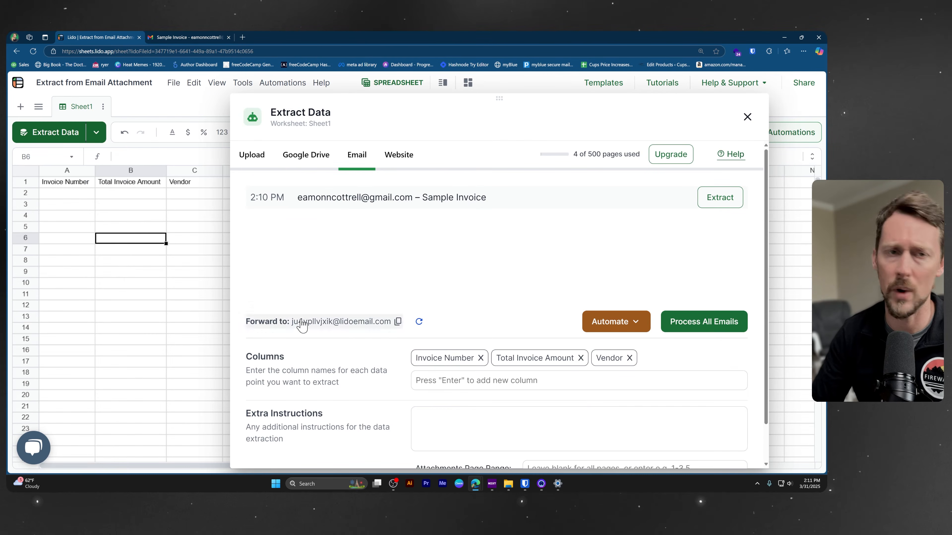
left_click(77, 196)
scroll(480, 317, "down", 2)
left_click(482, 382)
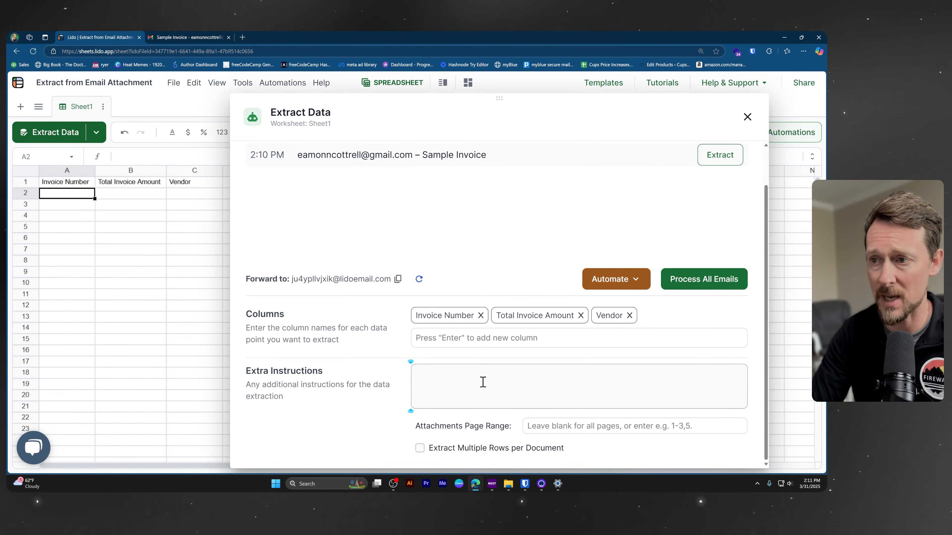
type("xtract data from the pdf attachment that corresponds to the above columns.")
left_click(719, 161)
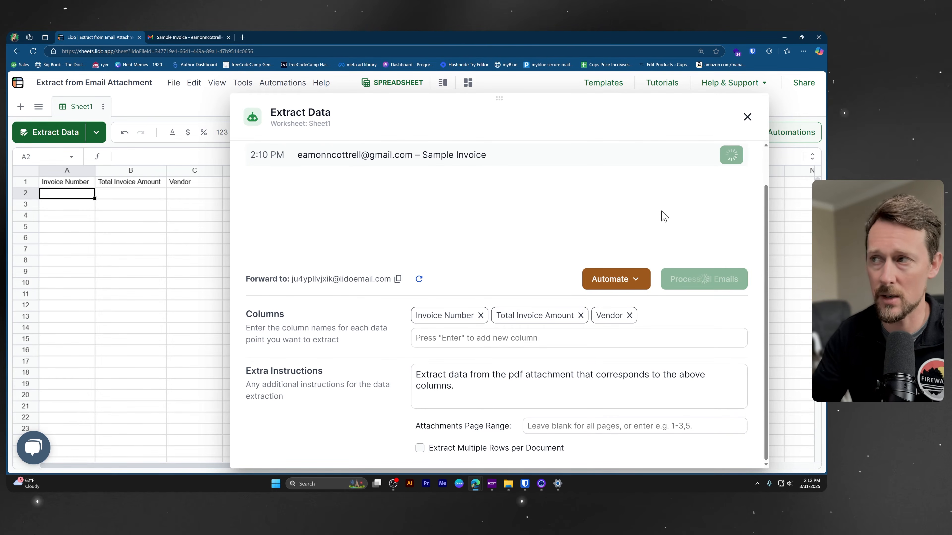
Compare the extracted invoice number, total amount and vendor in row 2 with the original example_invoice.pdf in Gmail.
left_click_drag(64, 195, 202, 197)
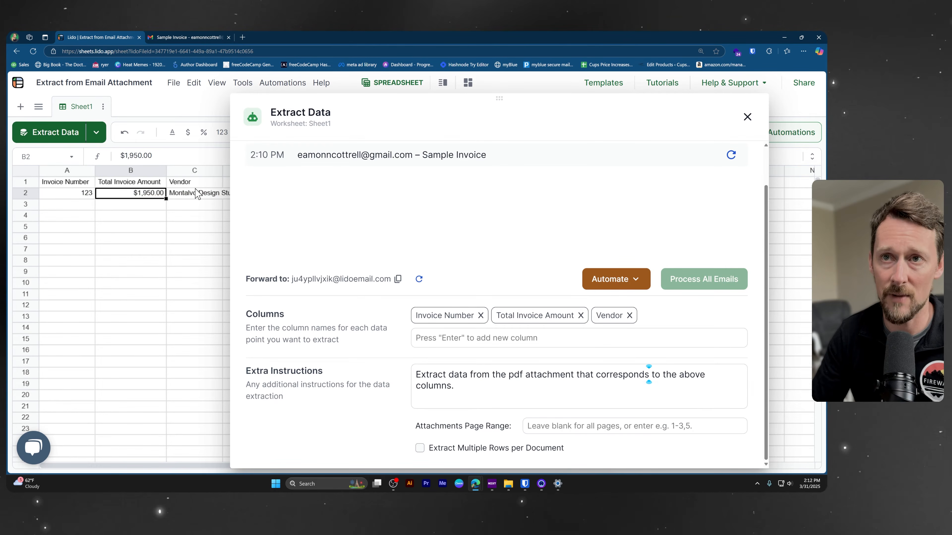
left_click(169, 196)
left_click(194, 36)
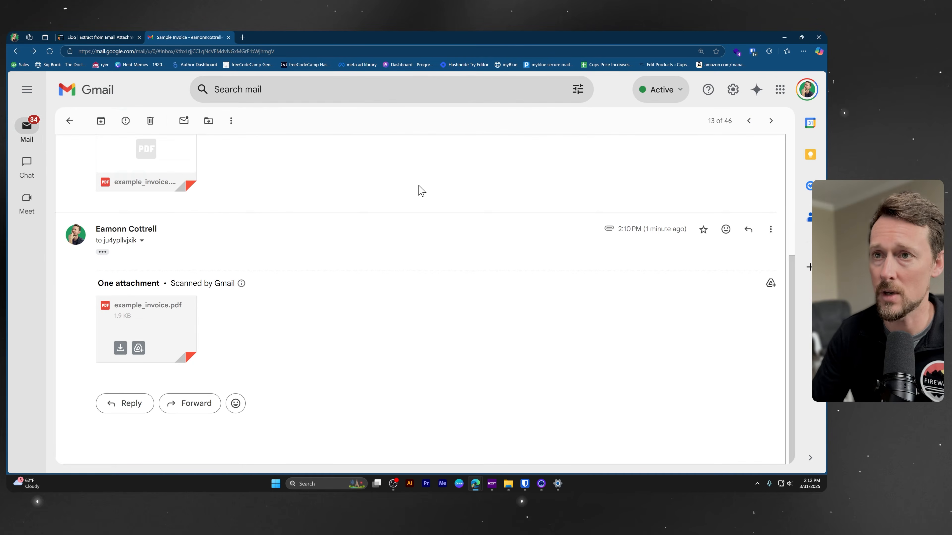
left_click(163, 317)
left_click_drag(217, 178, 303, 179)
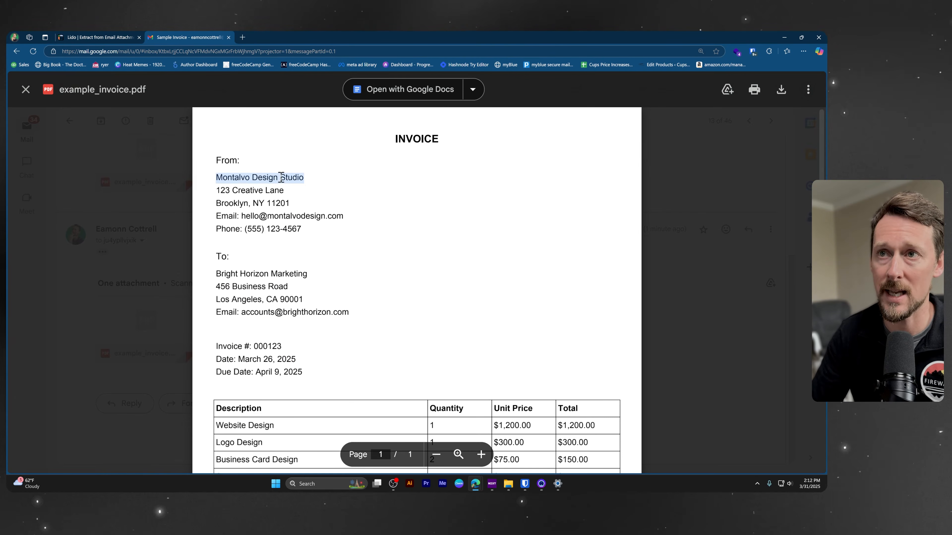
scroll(304, 296, "down", 3)
scroll(533, 385, "down", 2)
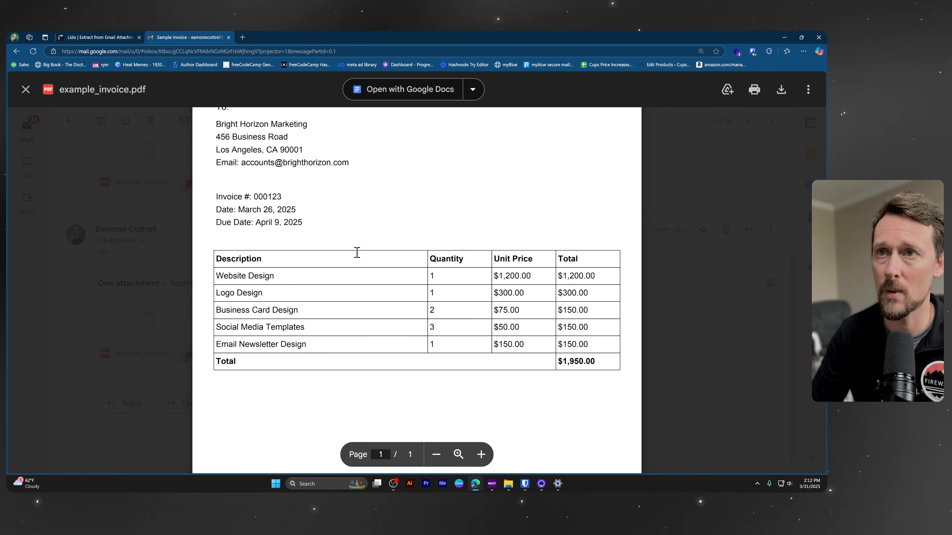
scroll(355, 251, "up", 1)
left_click_drag(297, 231, 215, 240)
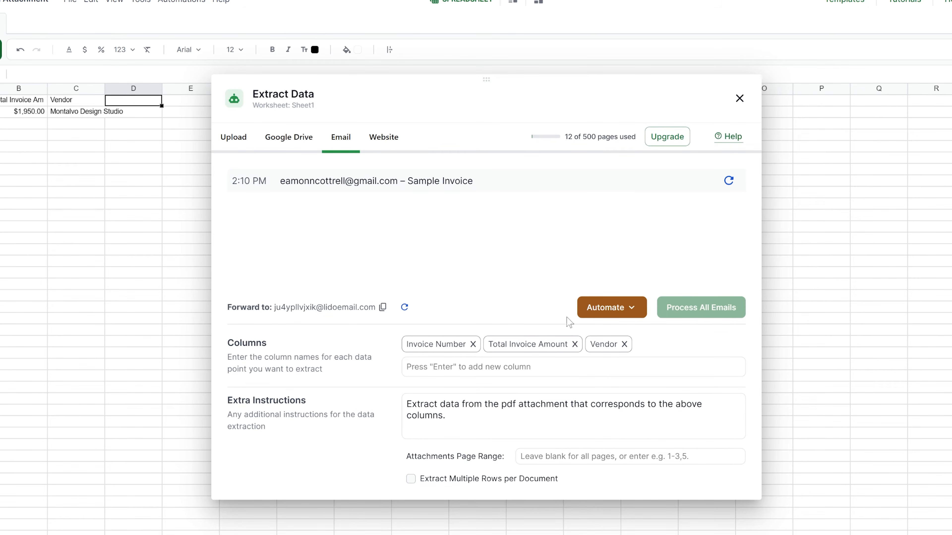
Turn on automatic processing of new emails and the daily CSV export of the table in the automation settings.
left_click(633, 311)
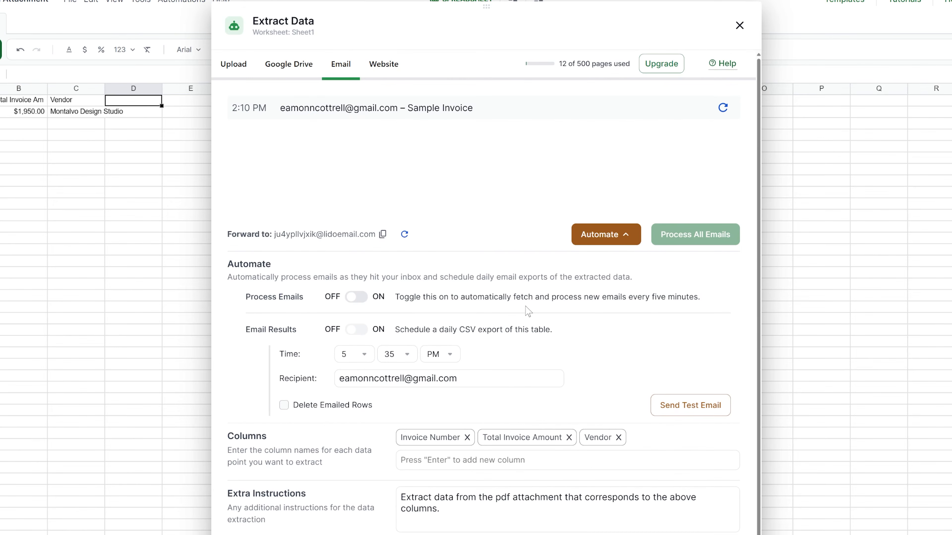
left_click(355, 298)
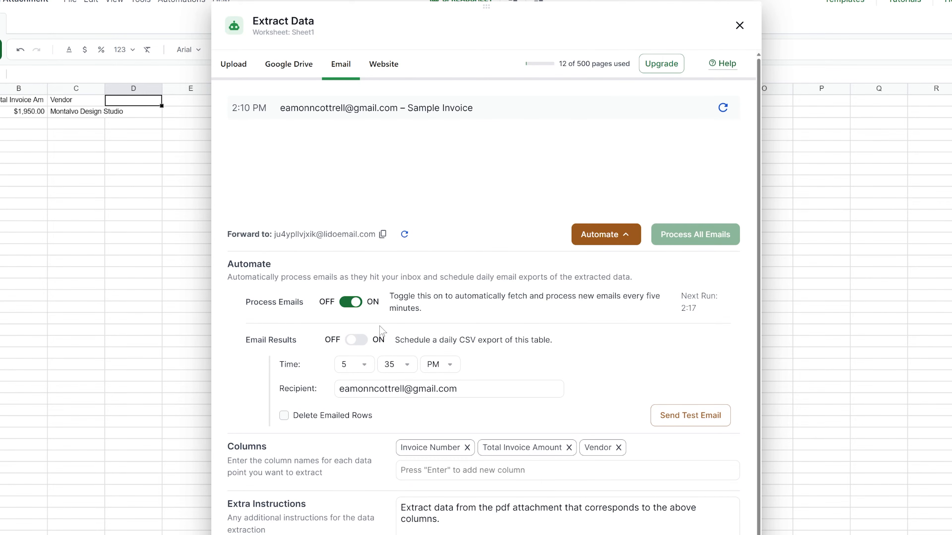
left_click(354, 340)
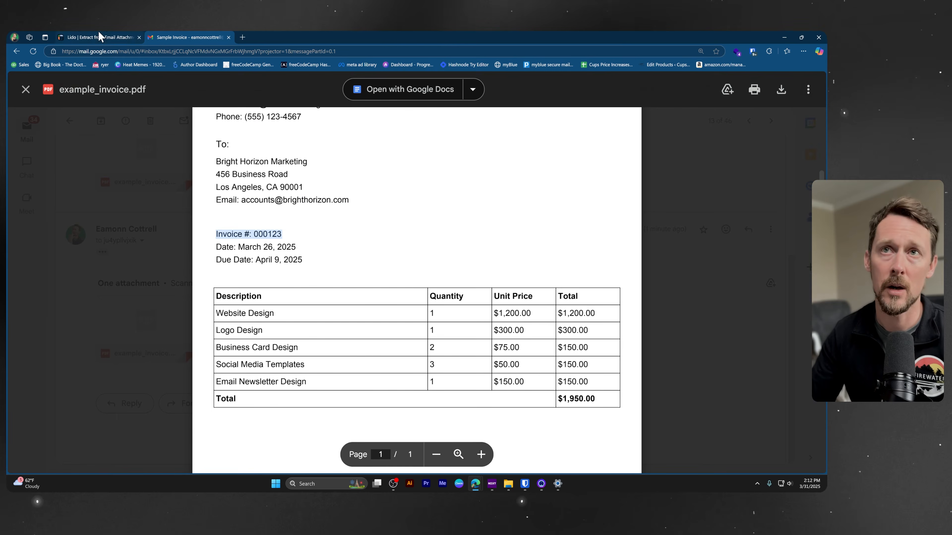
Return from the Gmail invoice preview to the Lido spreadsheet and close the Extract Data dialog.
left_click(108, 38)
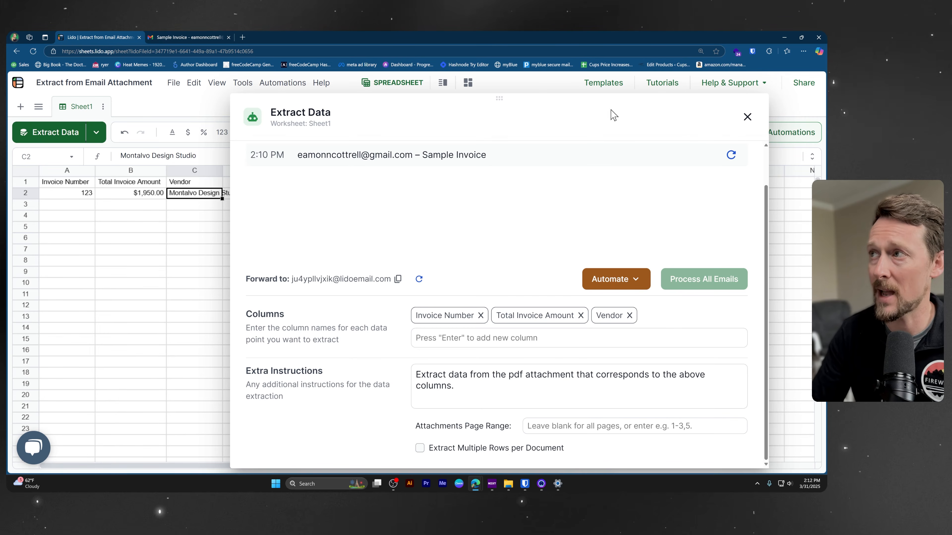
left_click(747, 117)
left_click(159, 231)
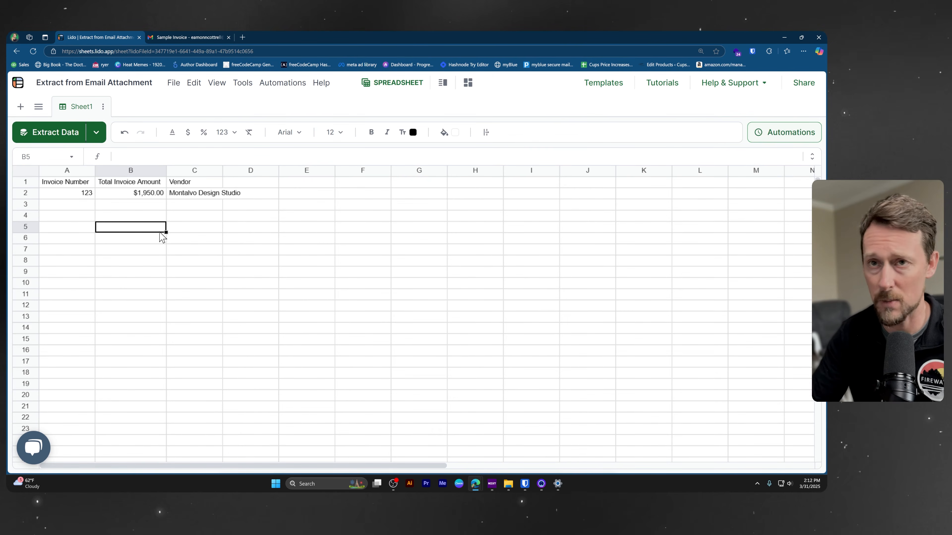
type("=")
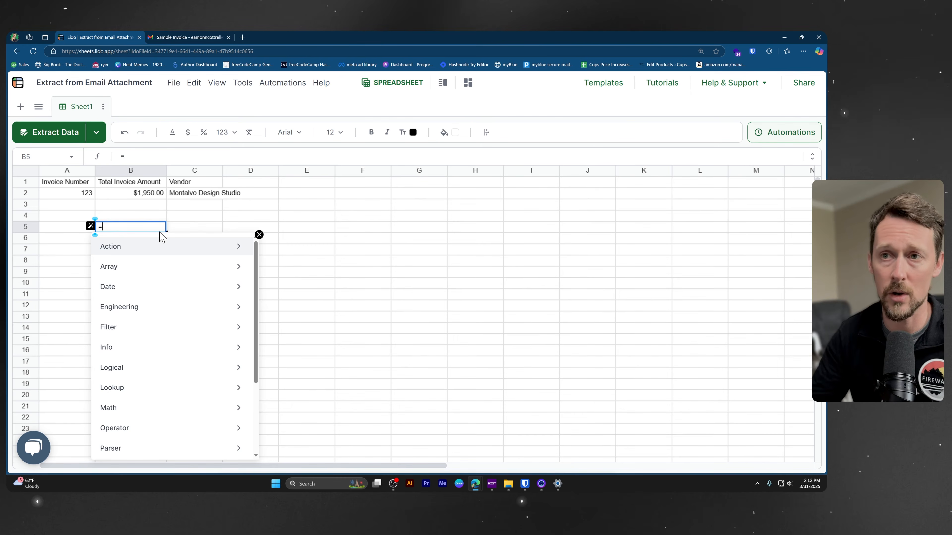
key("Escape")
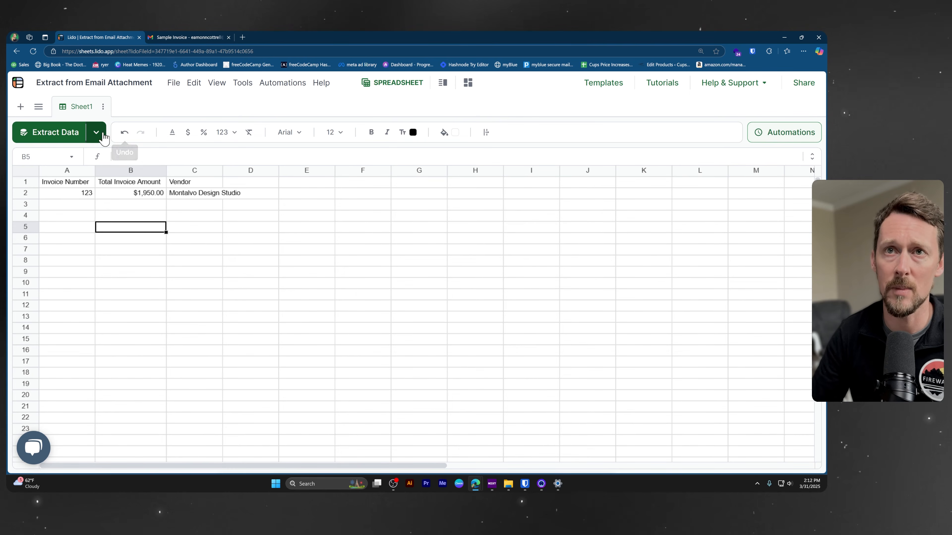
left_click(96, 133)
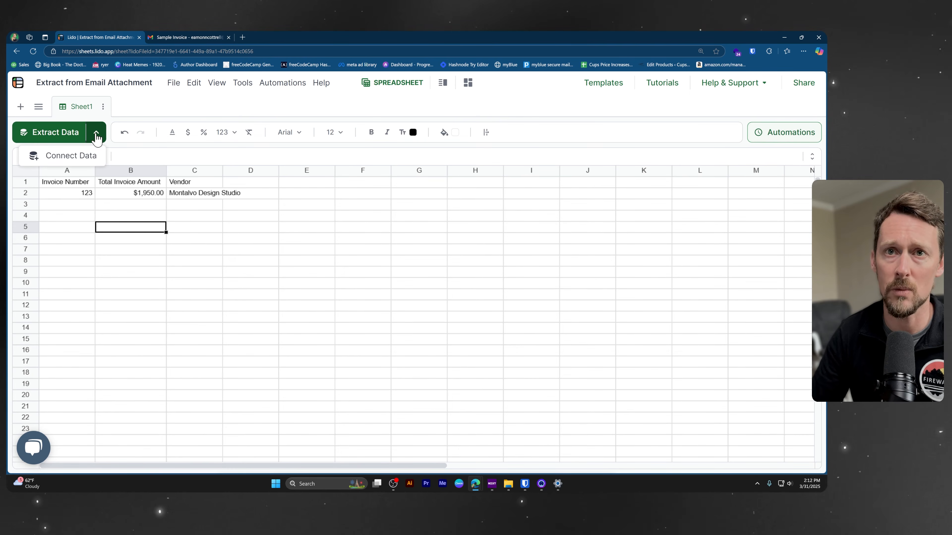
Export the sheet's values to Excel and open the downloaded Extract from Email Attachment.xlsx in Excel with editing enabled.
left_click(174, 84)
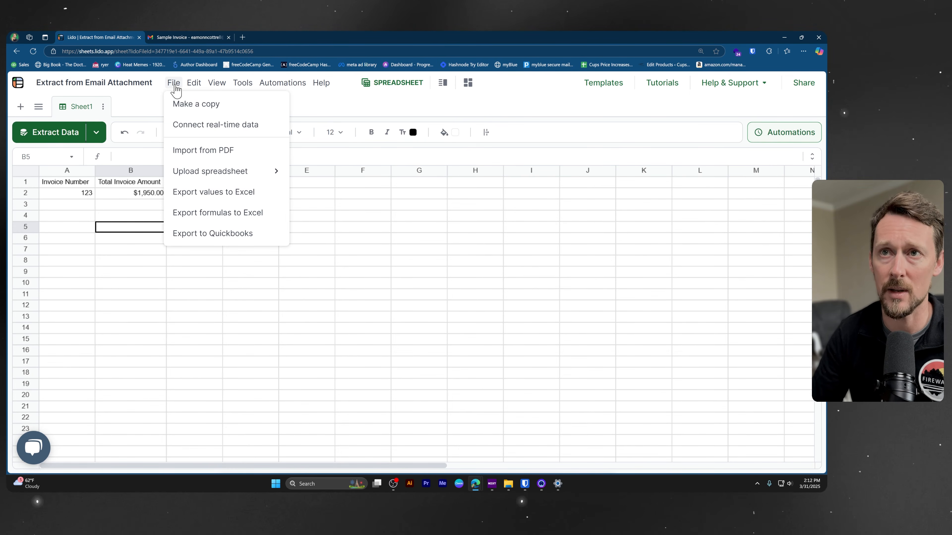
left_click(239, 193)
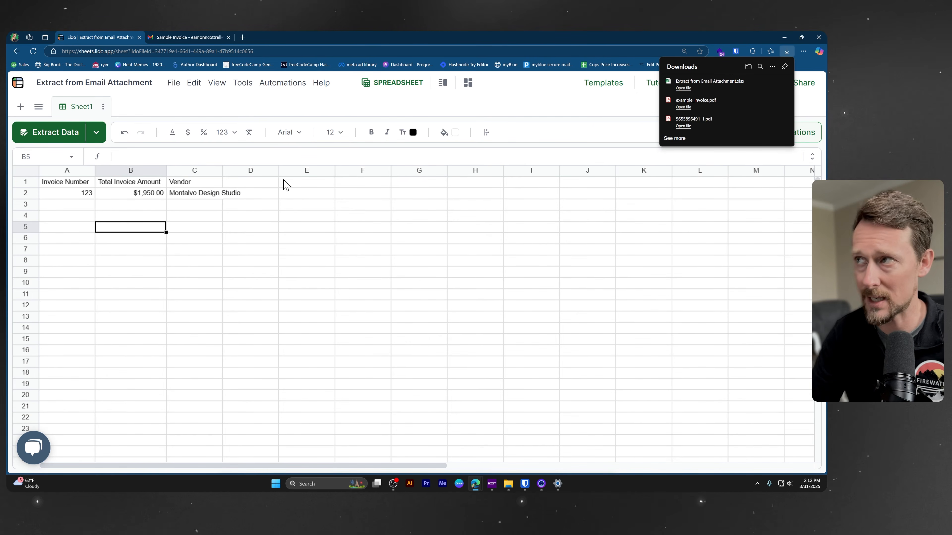
left_click(683, 89)
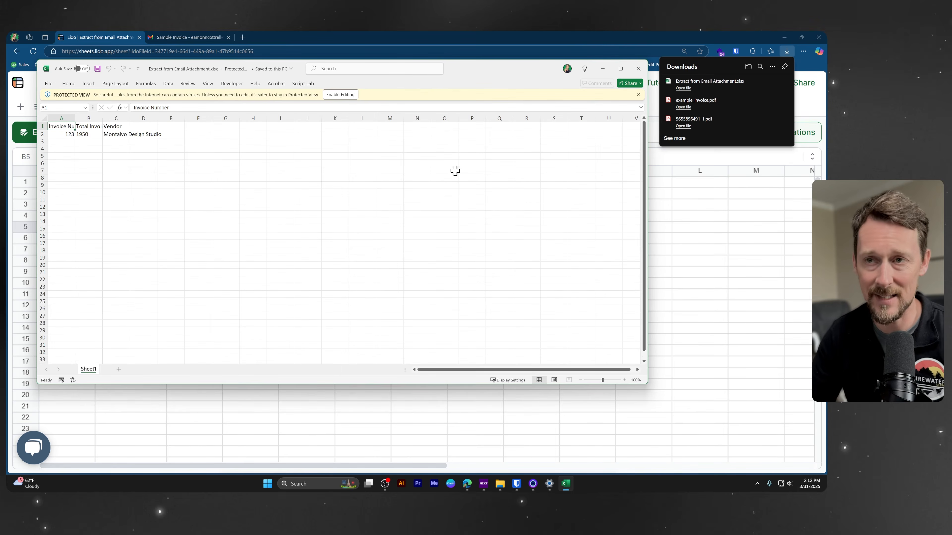
left_click(340, 94)
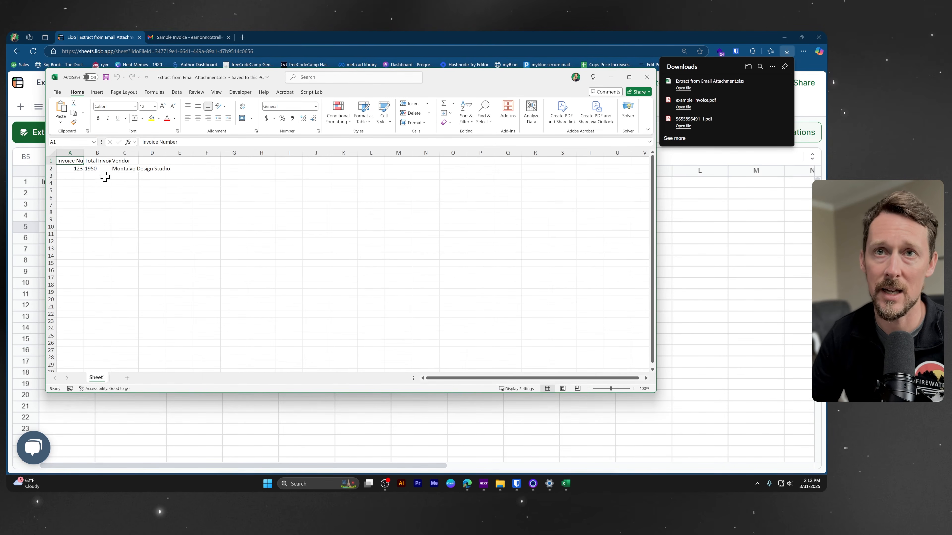
AutoFit the widths of columns A through C, covering Invoice Number, Total Invoice Amount and Vendor.
scroll(102, 165, "up", 3)
left_click(81, 155)
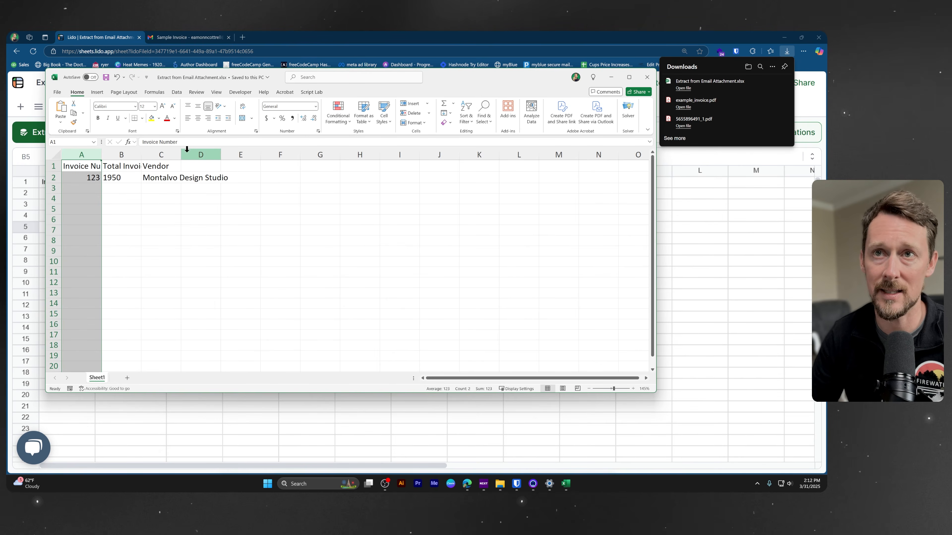
left_click(156, 154, "shift")
key("alt+h")
key("o")
key("i")
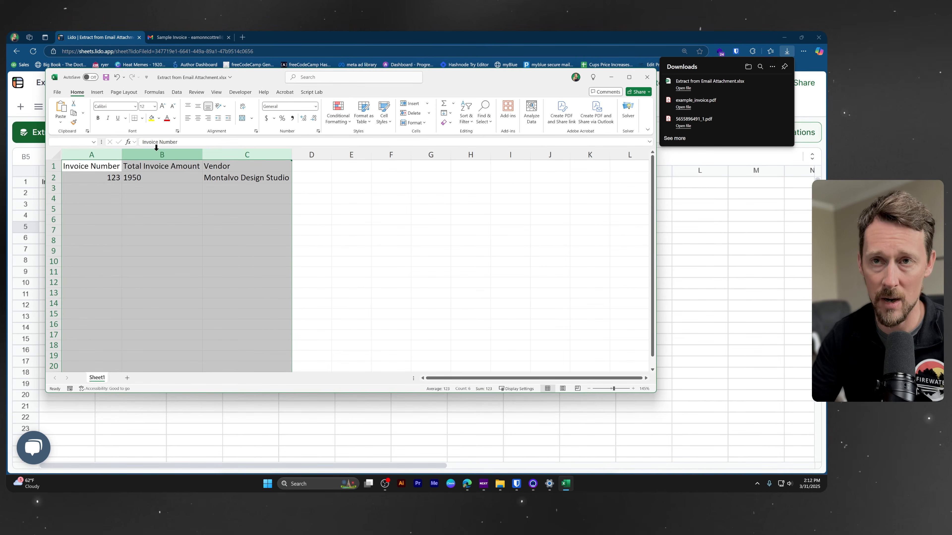